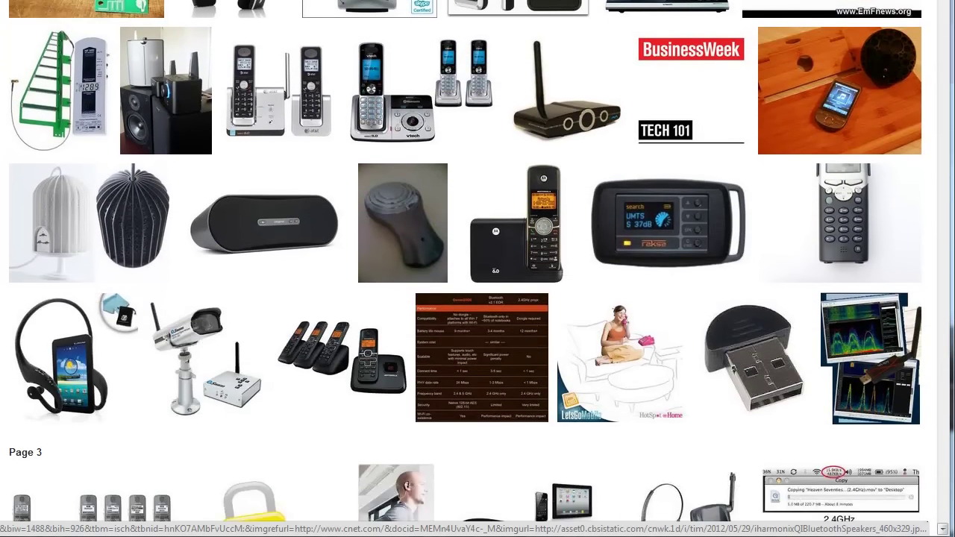
Scroll the Google Images results of phones and wireless gadgets past page 4 to page 5
scroll(478, 268, down, 5)
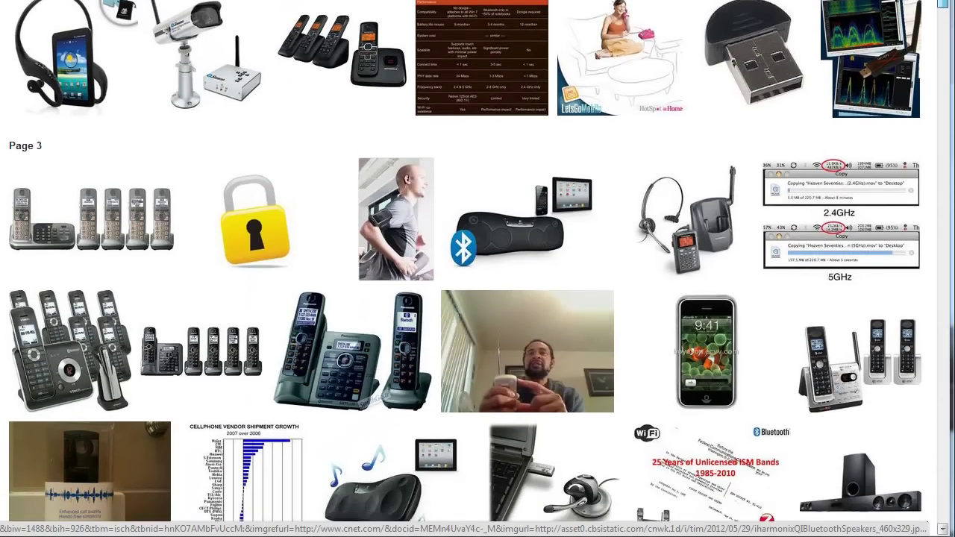
scroll(942, 7, down, 2)
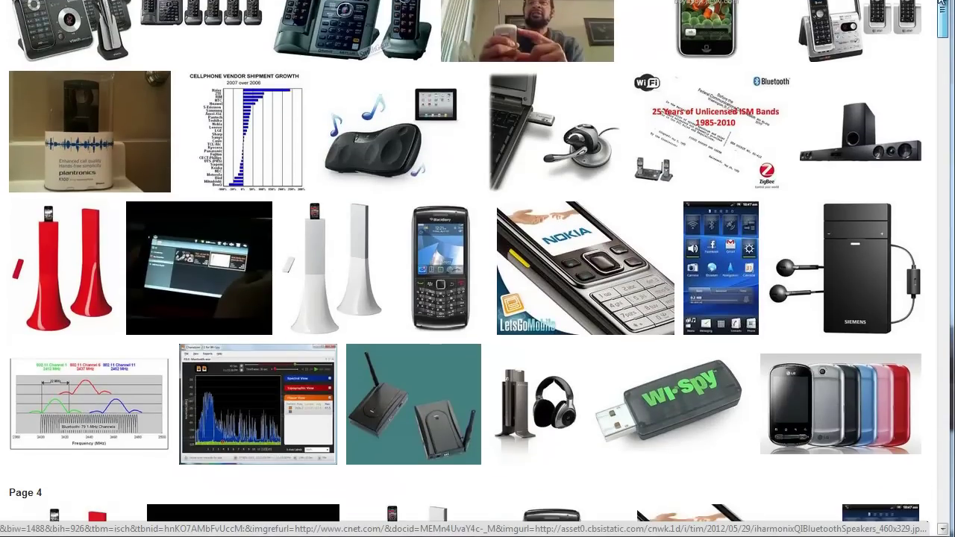
scroll(942, 8, down, 2)
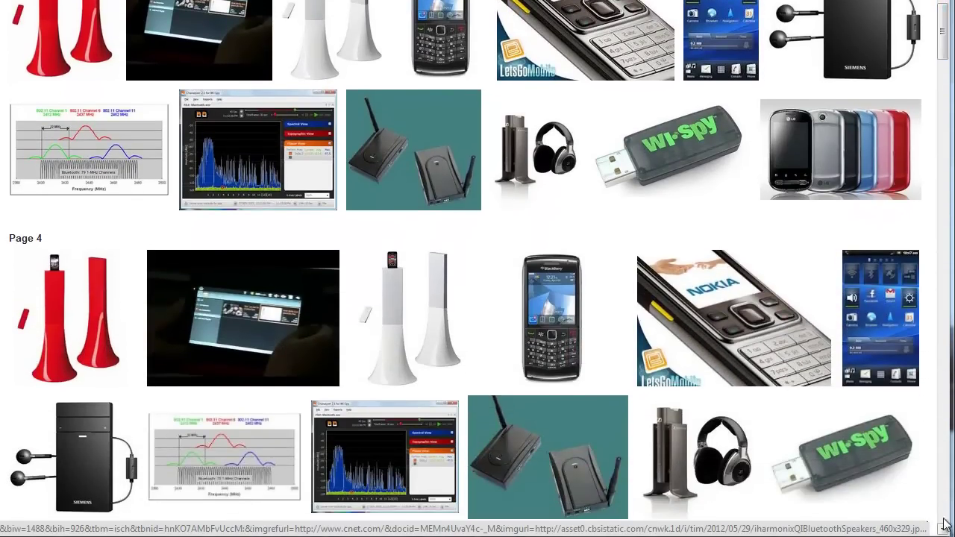
drag(944, 528, 943, 528)
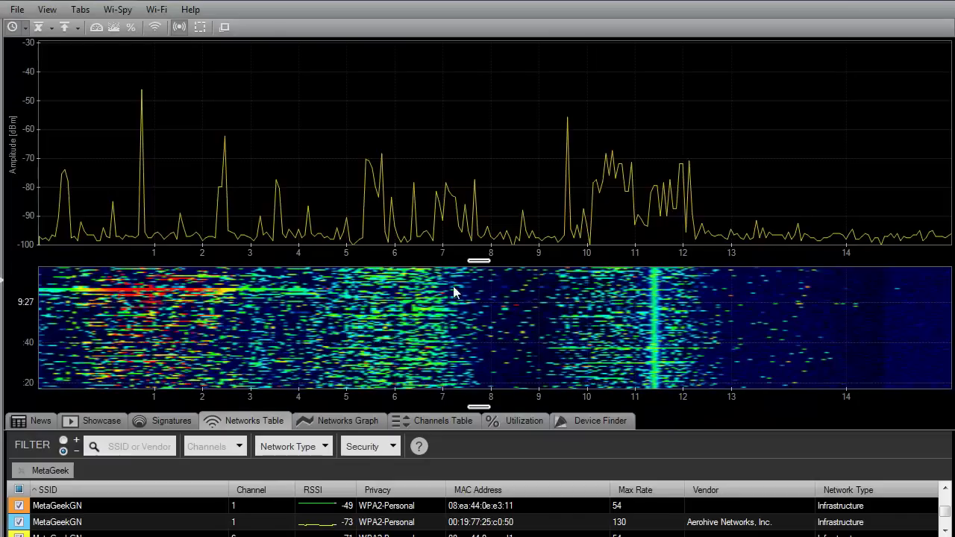
Show the selected networks, such as MetaGeek-Guest and MetaGeekGN, as channel outlines on the spectrum graph
click(156, 30)
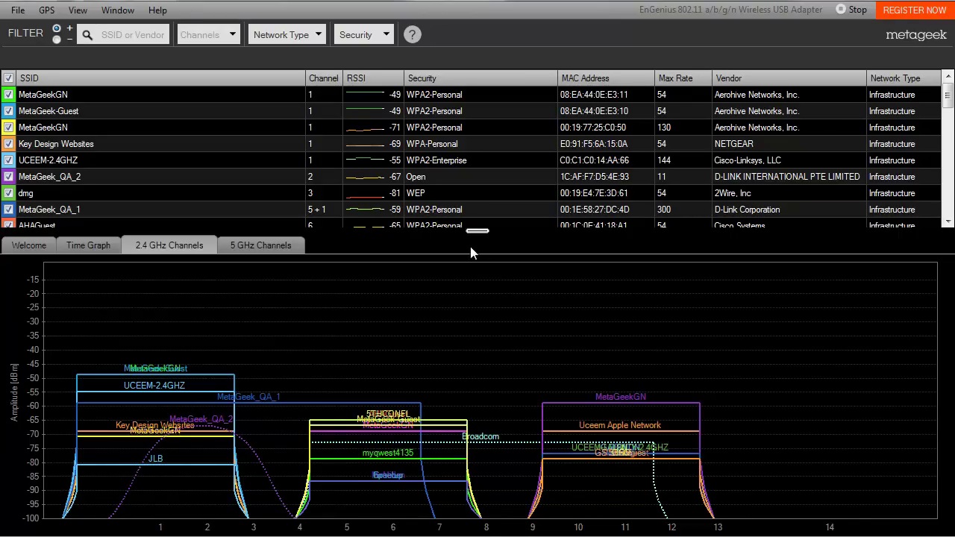
Enlarge the networks table, sort it by channel, and step through rows from McMillen to GS Strategies
drag(476, 231, 481, 373)
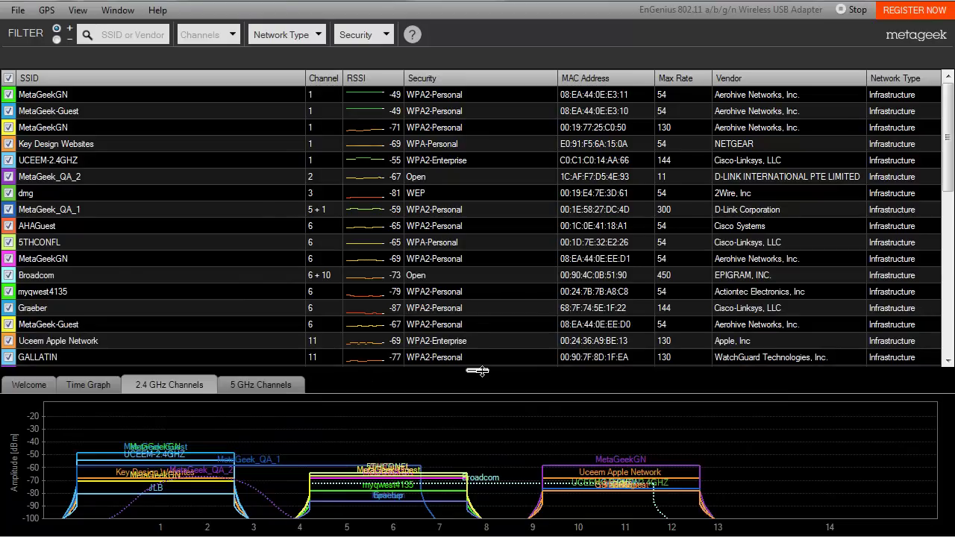
click(324, 75)
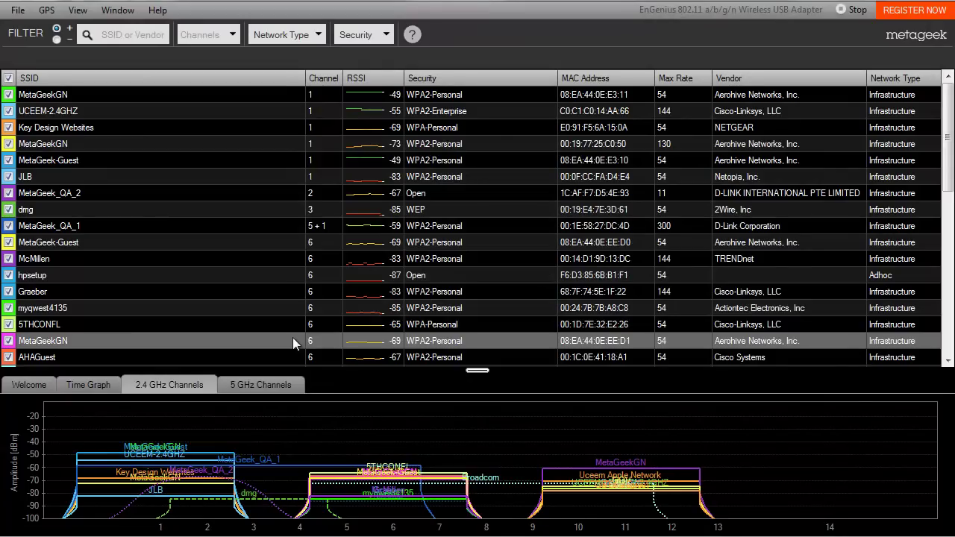
key(Up)
key(Up)
key(Up)
key(Up)
key(Up)
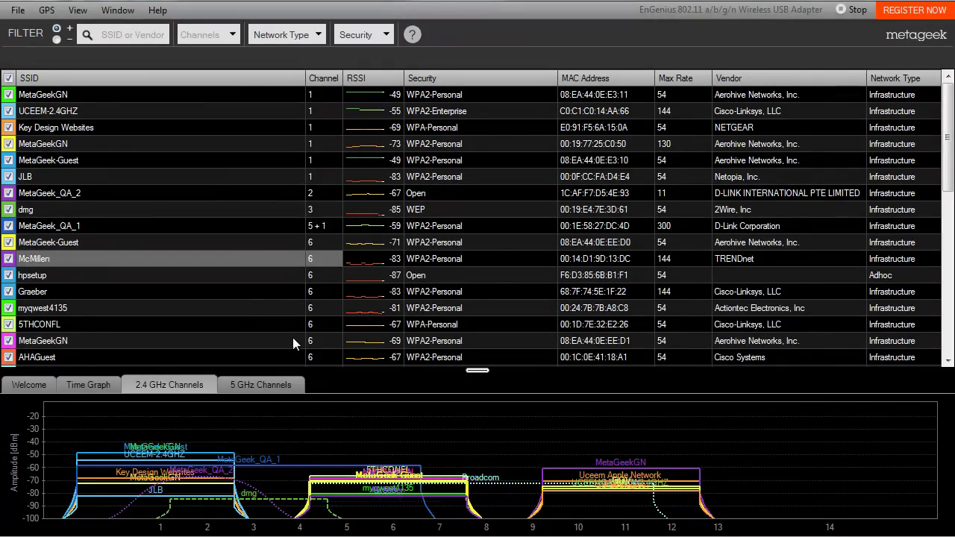
key(Down)
key(Down)
key(Down)
key(Down)
key(Down)
key(Down)
key(Down)
key(Down)
key(Down)
key(Down)
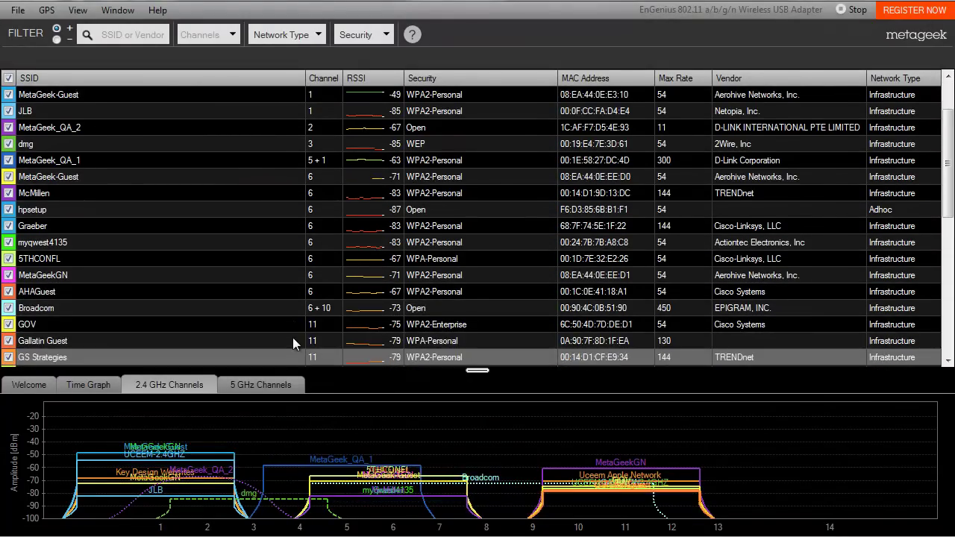
key(Down)
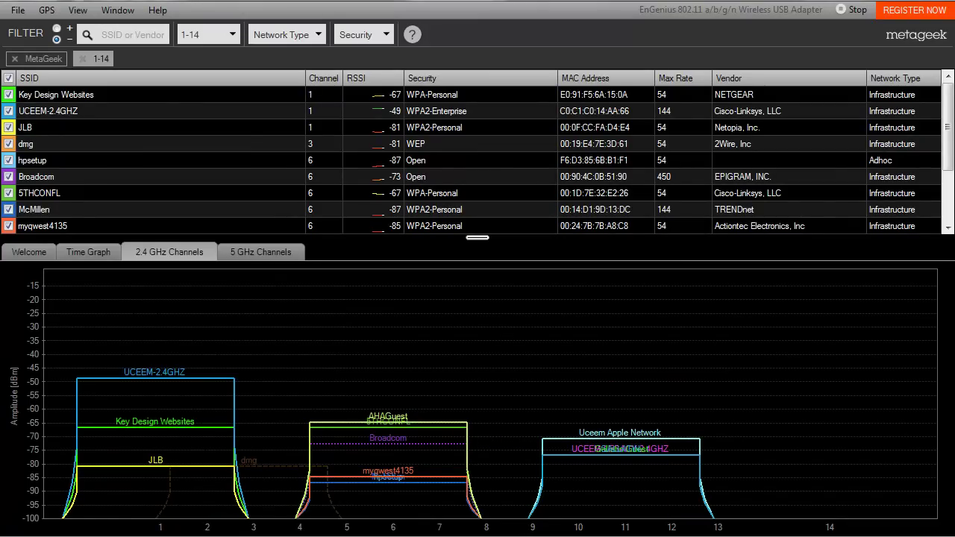
Reverse the channel sort and step through the channel 11 networks, highlighting GALLATIN's curve
click(321, 77)
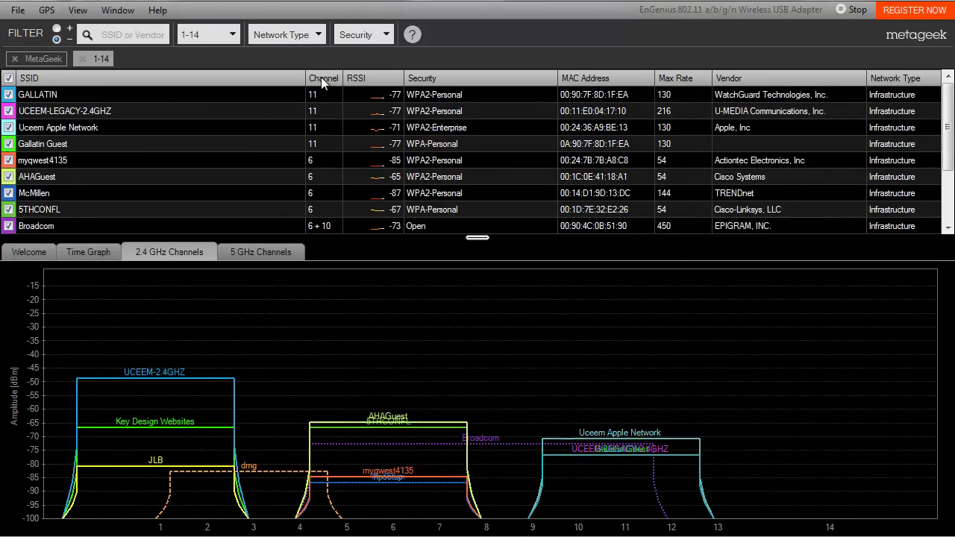
click(311, 94)
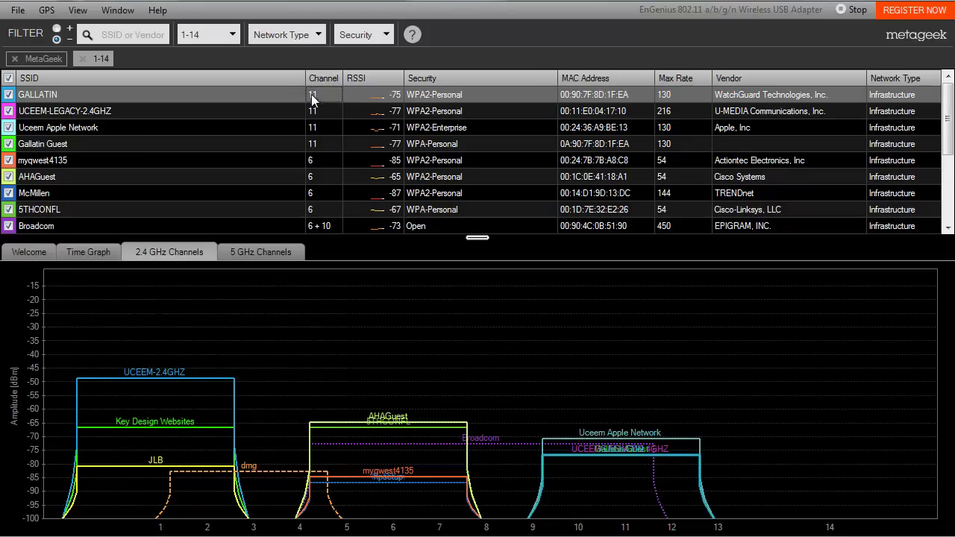
key(Down)
key(Down)
key(Down)
key(Down)
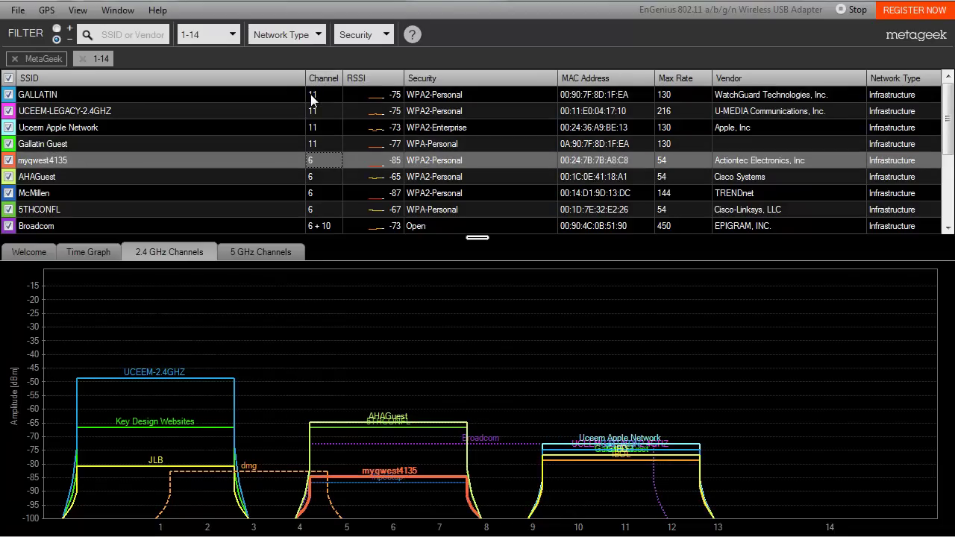
click(311, 94)
key(Down)
key(Down)
key(Down)
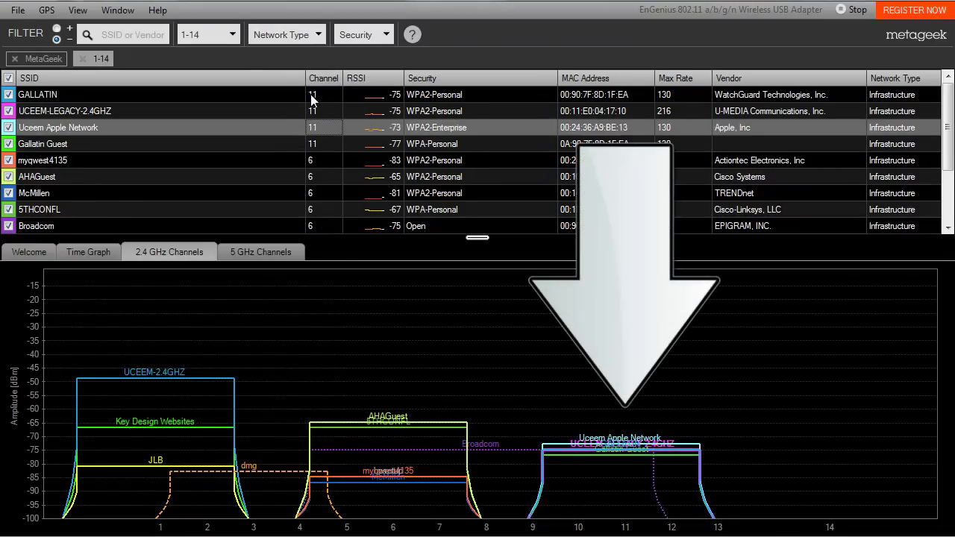
key(Up)
key(Up)
key(Up)
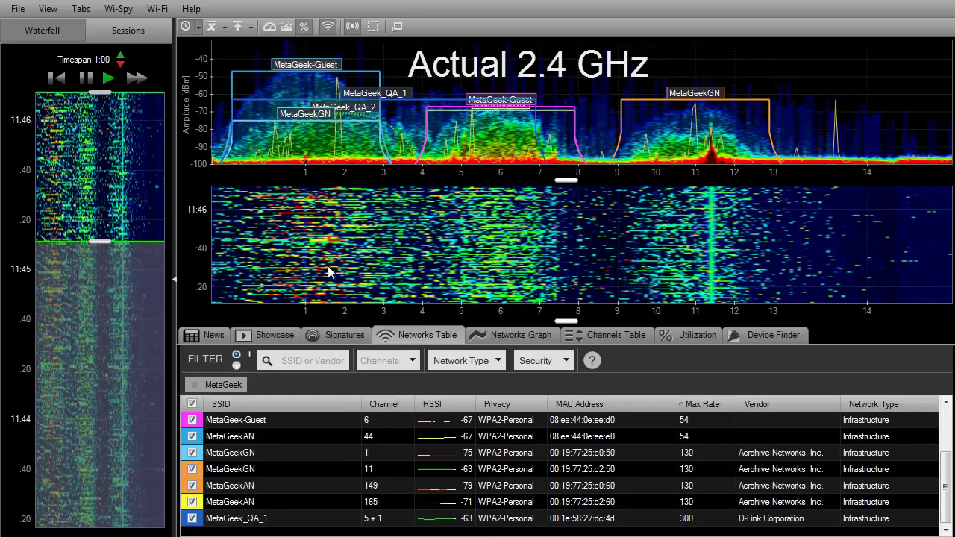
Restart the Wi-Spy capture on the 2.4 GHz band
click(121, 9)
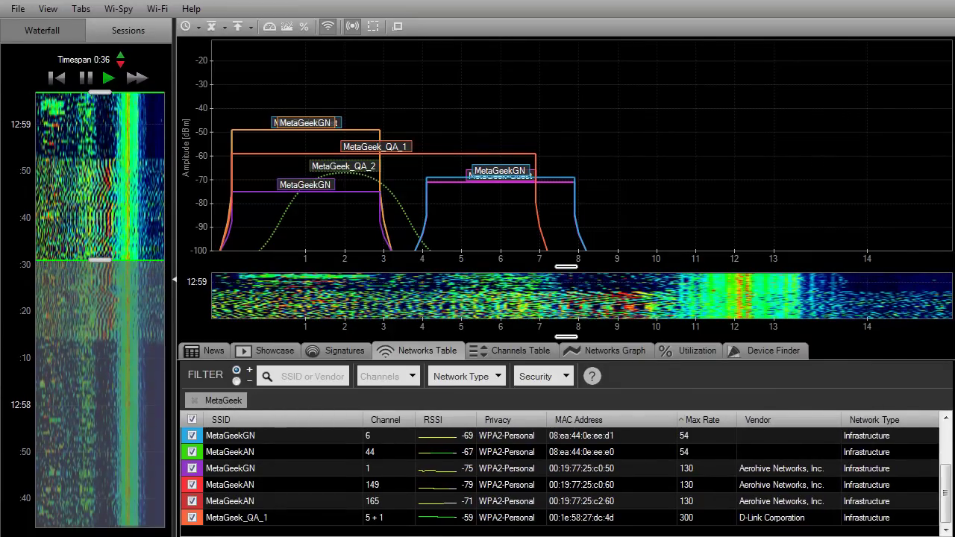
Colour the 2.4 GHz spectrum graph by utilization to reveal heavy activity around channels 11–13
click(304, 27)
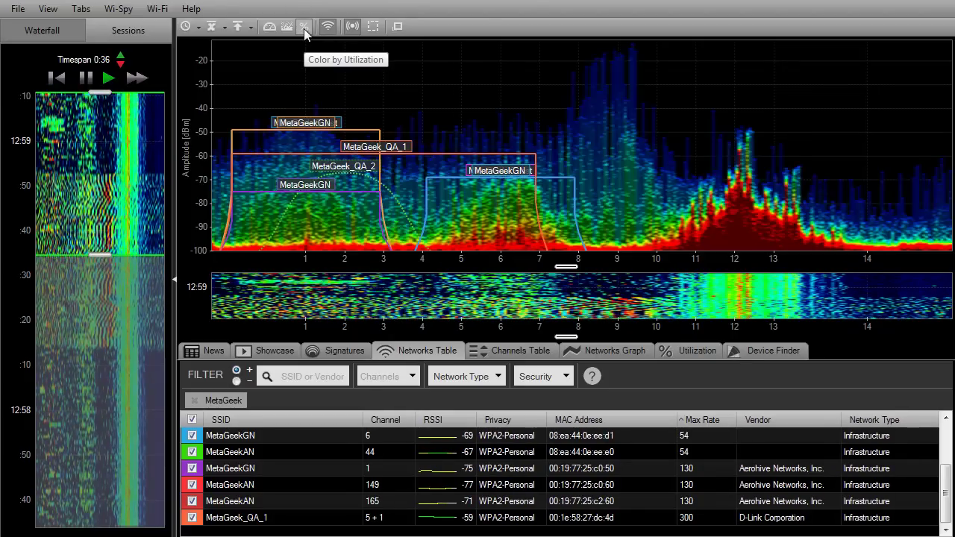